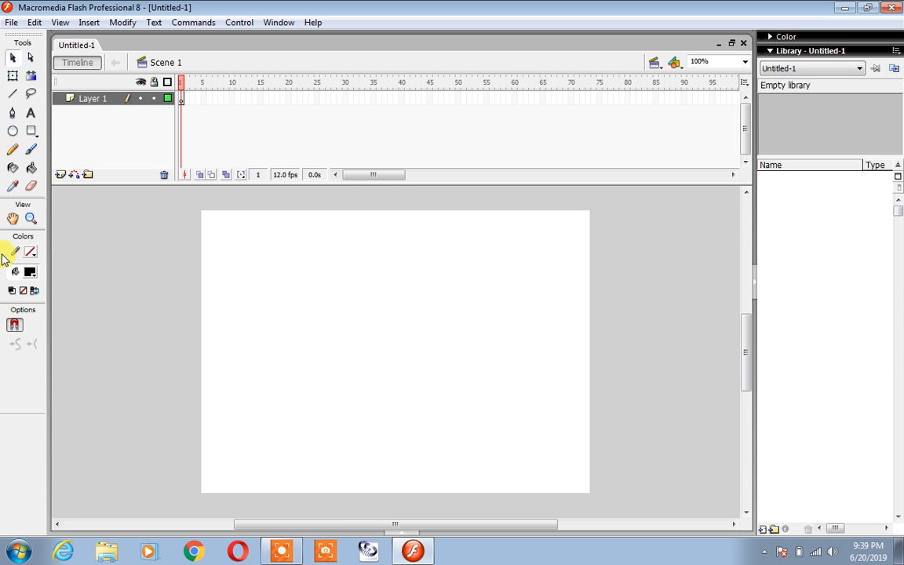
Draw a filled black oval in the left half of the stage and move it slightly toward the centre.
{"action": "left_click", "coordinate": [14, 132]}
{"action": "left_click_drag", "start_coordinate": [221, 243], "coordinate": [381, 416]}
{"action": "left_click", "coordinate": [12, 58]}
{"action": "left_click", "coordinate": [298, 337]}
{"action": "left_click_drag", "start_coordinate": [316, 348], "coordinate": [294, 312]}
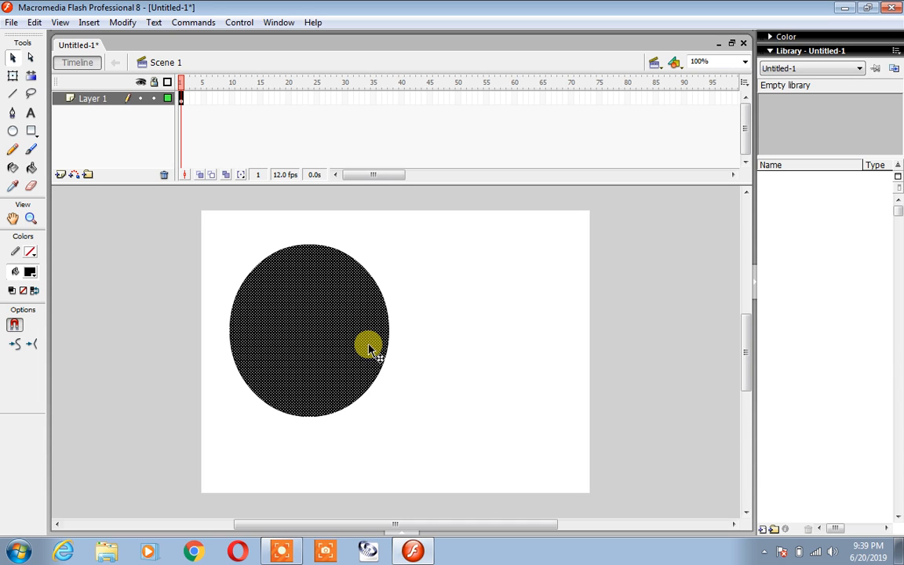
{"action": "left_click_drag", "start_coordinate": [327, 357], "coordinate": [360, 349]}
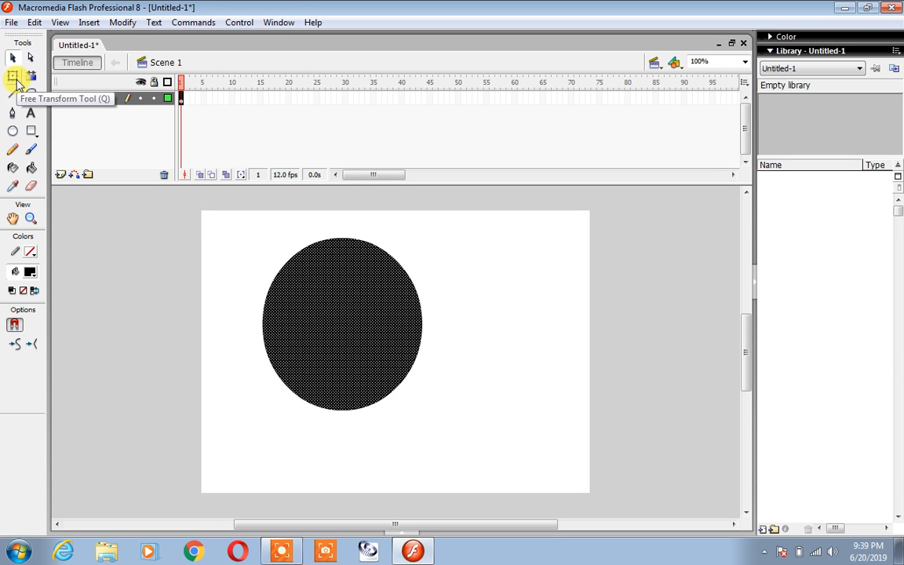
Resize the black oval with Free Transform, stretching it wide and tall and shrinking it back to a nearly round shape.
{"action": "left_click", "coordinate": [14, 79]}
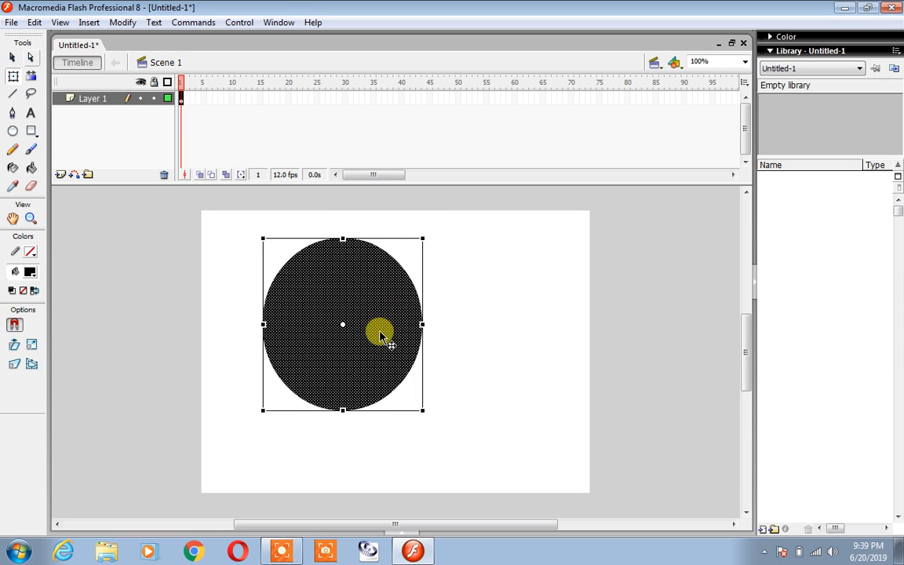
{"action": "left_click_drag", "start_coordinate": [422, 324], "coordinate": [574, 324]}
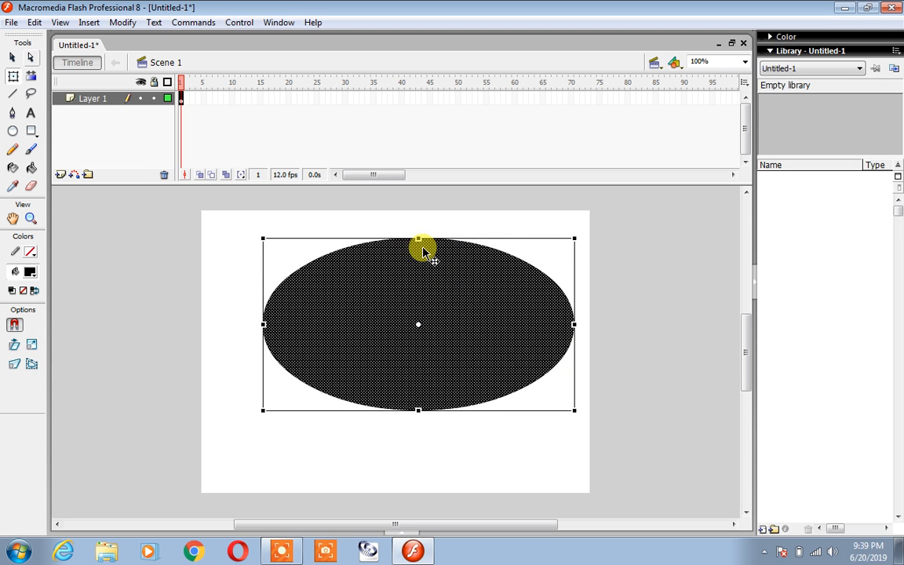
{"action": "left_click_drag", "start_coordinate": [418, 238], "coordinate": [416, 198]}
{"action": "left_click_drag", "start_coordinate": [575, 304], "coordinate": [400, 305]}
{"action": "left_click_drag", "start_coordinate": [330, 199], "coordinate": [331, 247]}
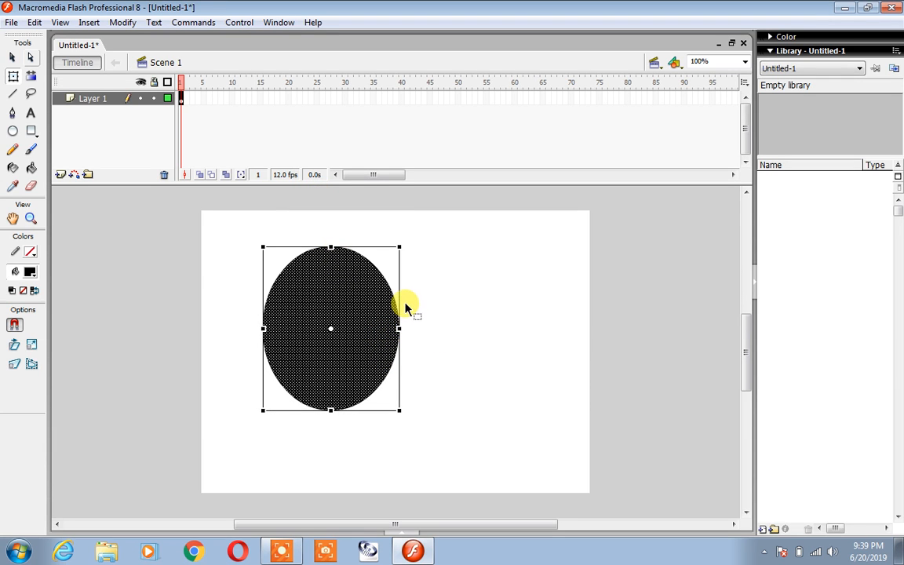
{"action": "mouse_move", "coordinate": [399, 328]}
{"action": "left_mouse_down"}
{"action": "mouse_move", "coordinate": [447, 328]}
{"action": "mouse_move", "coordinate": [415, 328]}
{"action": "left_mouse_up"}
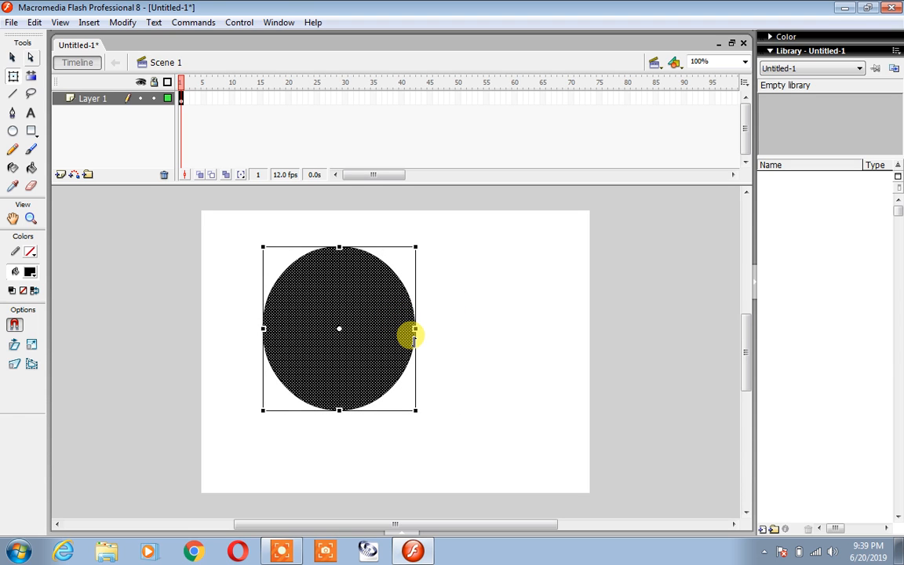
Skew the oval vertically along its right side, ease the skew back partway, and reselect the shape.
{"action": "left_click_drag", "start_coordinate": [414, 346], "coordinate": [414, 447]}
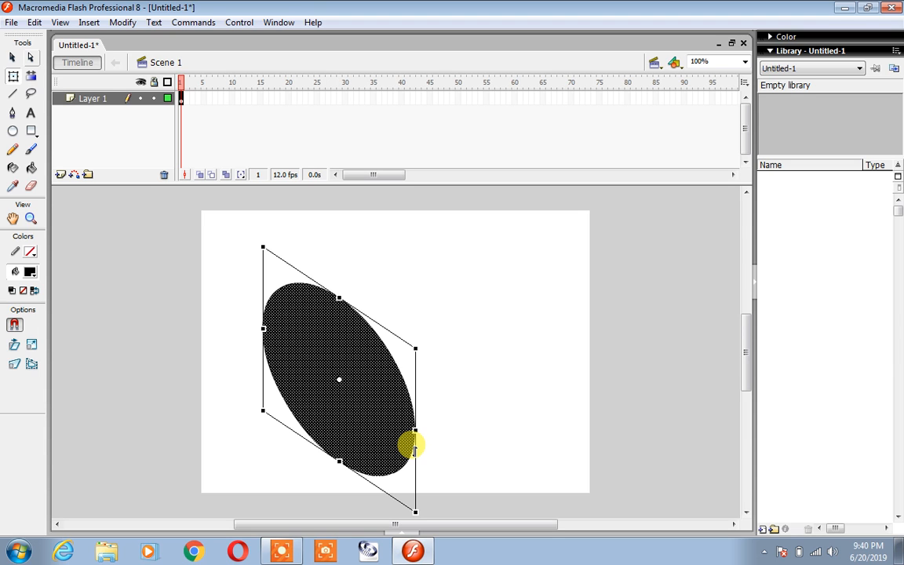
{"action": "left_click_drag", "start_coordinate": [415, 447], "coordinate": [412, 368]}
{"action": "left_click", "coordinate": [460, 374]}
{"action": "left_click", "coordinate": [355, 363]}
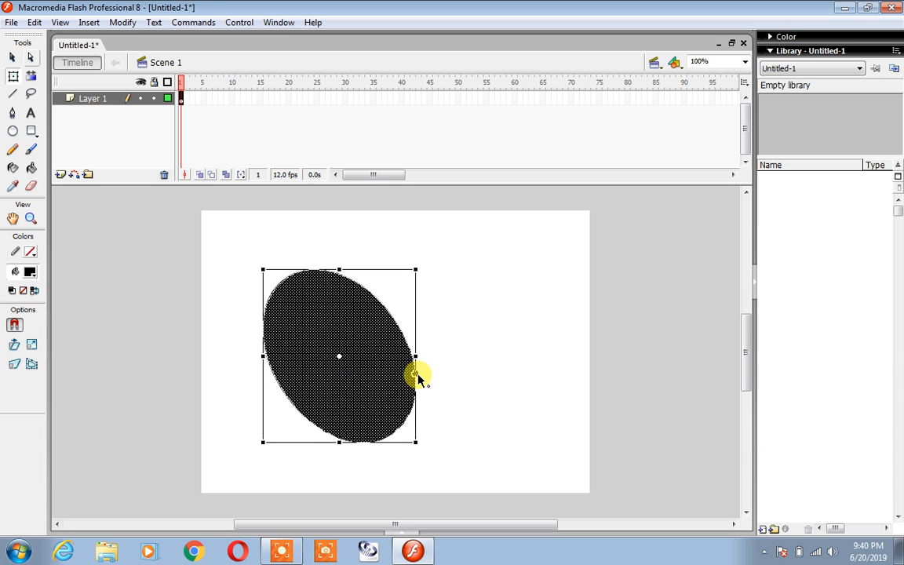
Rotate the oval slightly clockwise about a transformation point on its right edge and return the point to the shape's centre.
{"action": "left_click_drag", "start_coordinate": [418, 375], "coordinate": [415, 374]}
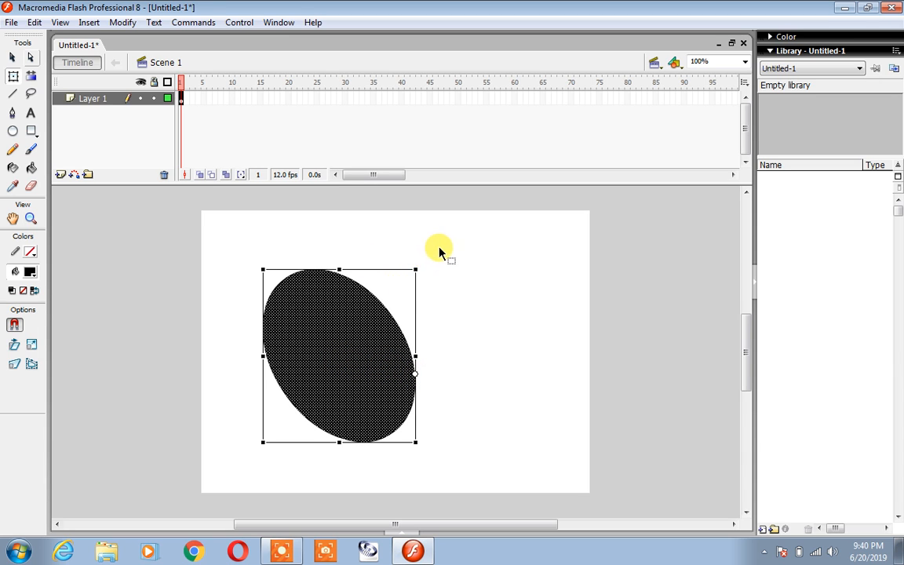
{"action": "left_click_drag", "start_coordinate": [421, 263], "coordinate": [444, 292]}
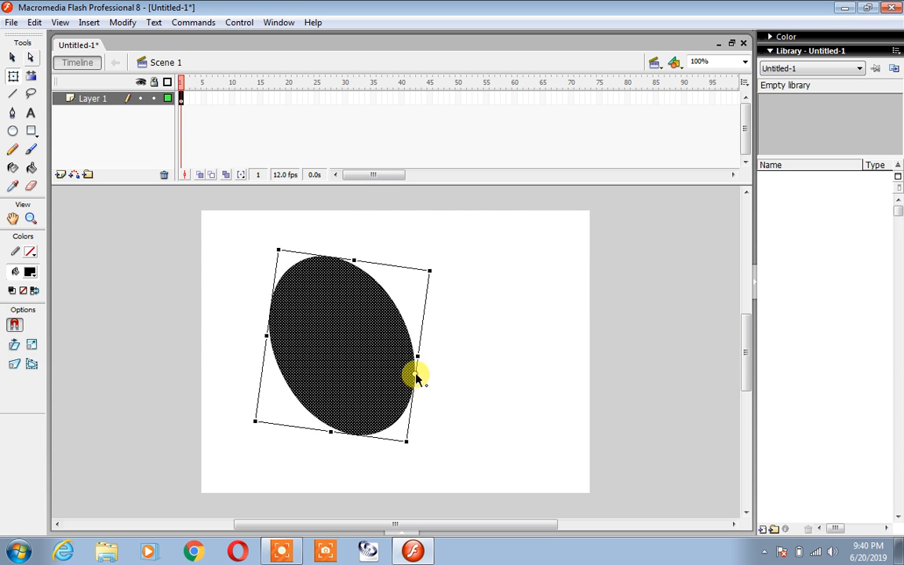
{"action": "left_click_drag", "start_coordinate": [341, 344], "coordinate": [341, 344]}
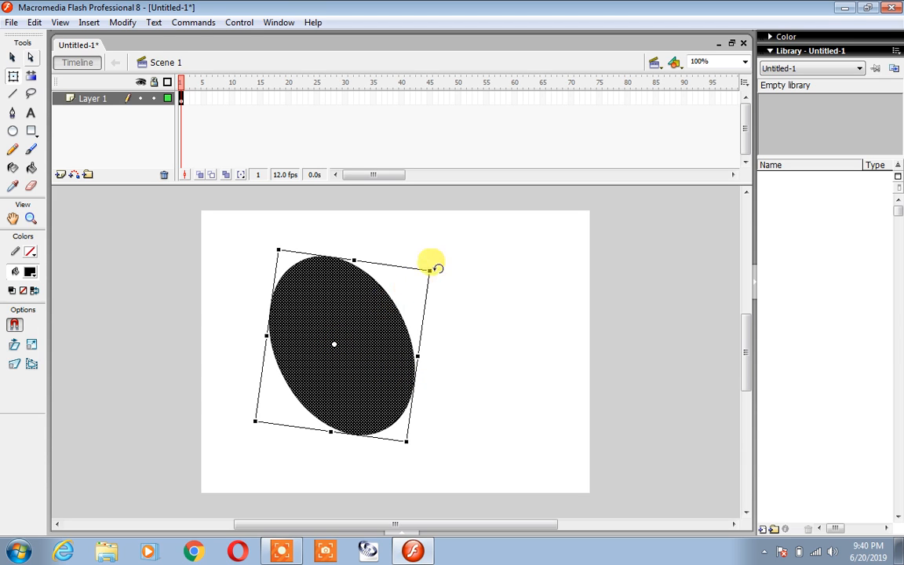
Widen the oval slightly, skew its right side upward, and rotate it clockwise about its centre.
{"action": "mouse_move", "coordinate": [421, 355]}
{"action": "left_mouse_down"}
{"action": "mouse_move", "coordinate": [493, 358]}
{"action": "mouse_move", "coordinate": [430, 347]}
{"action": "mouse_move", "coordinate": [436, 358]}
{"action": "left_mouse_up"}
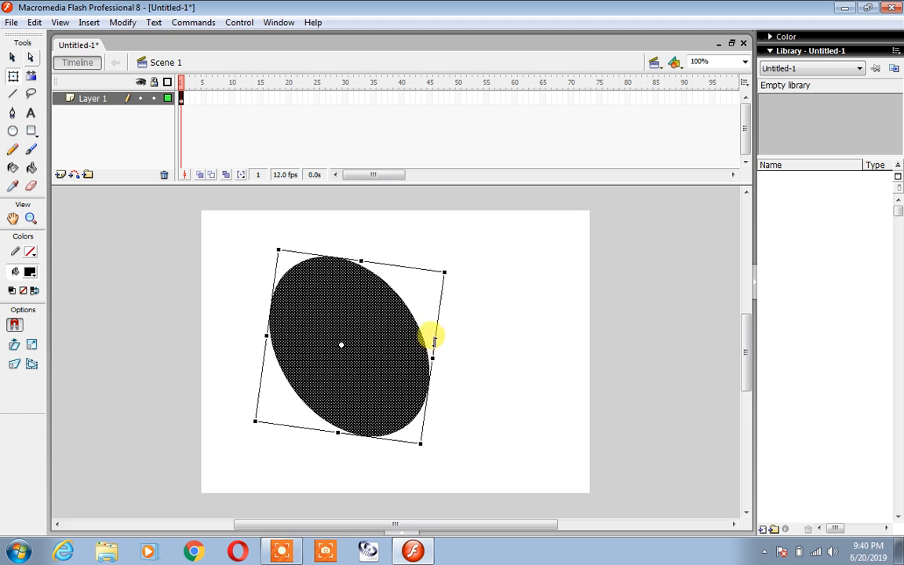
{"action": "left_click_drag", "start_coordinate": [432, 323], "coordinate": [440, 274]}
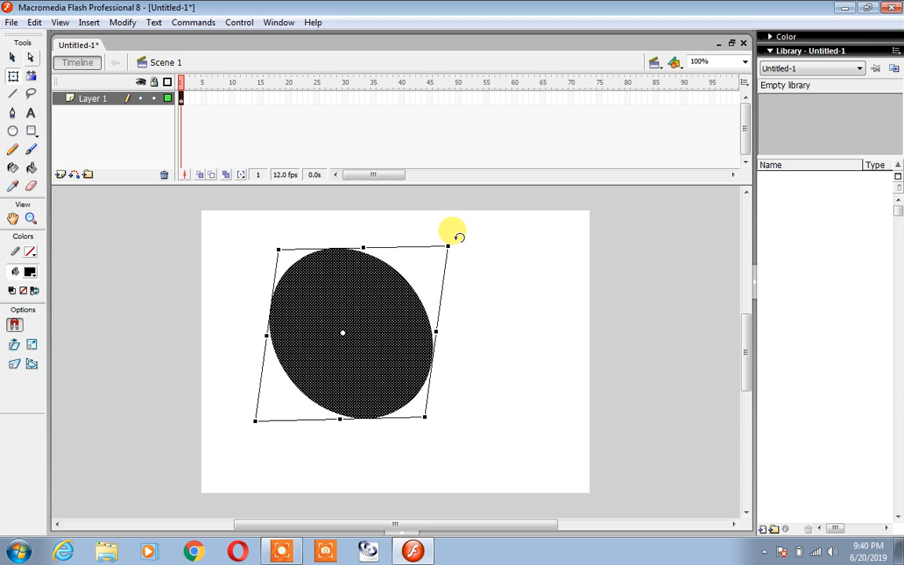
{"action": "left_click_drag", "start_coordinate": [445, 245], "coordinate": [471, 342]}
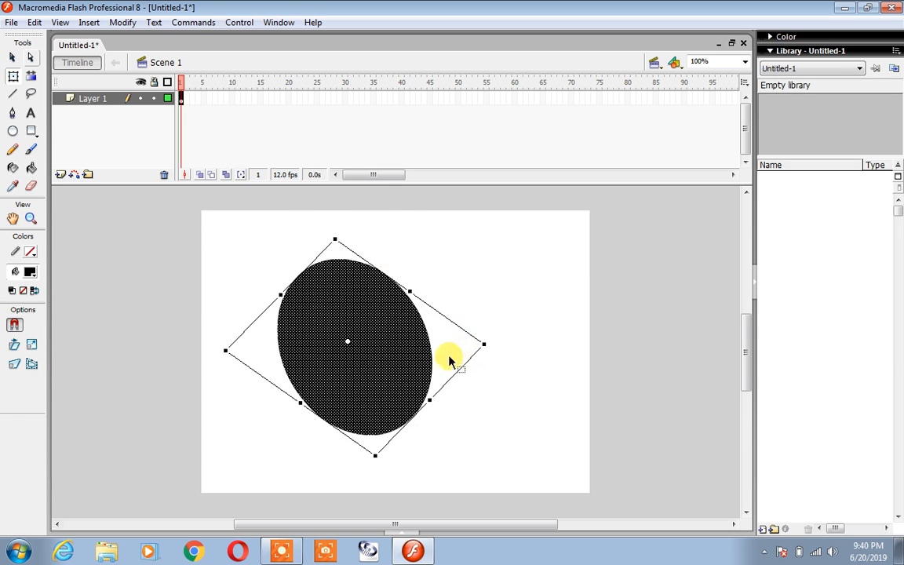
Rotate the oval about a transformation point on its right edge and delete the shape.
{"action": "left_click_drag", "start_coordinate": [350, 346], "coordinate": [432, 354]}
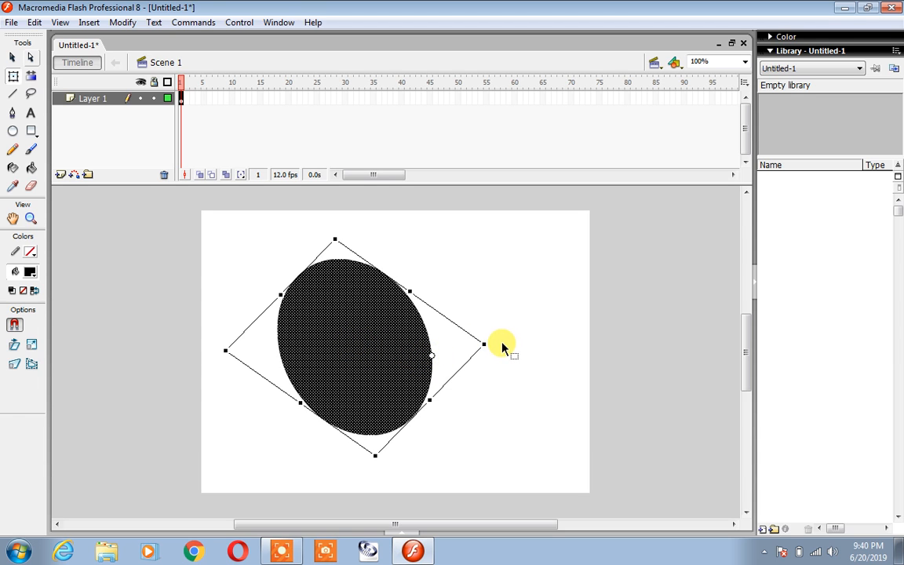
{"action": "mouse_move", "coordinate": [490, 339]}
{"action": "left_mouse_down"}
{"action": "mouse_move", "coordinate": [469, 282]}
{"action": "mouse_move", "coordinate": [410, 234]}
{"action": "mouse_move", "coordinate": [292, 266]}
{"action": "mouse_move", "coordinate": [265, 383]}
{"action": "mouse_move", "coordinate": [395, 527]}
{"action": "mouse_move", "coordinate": [611, 463]}
{"action": "mouse_move", "coordinate": [635, 378]}
{"action": "left_mouse_up"}
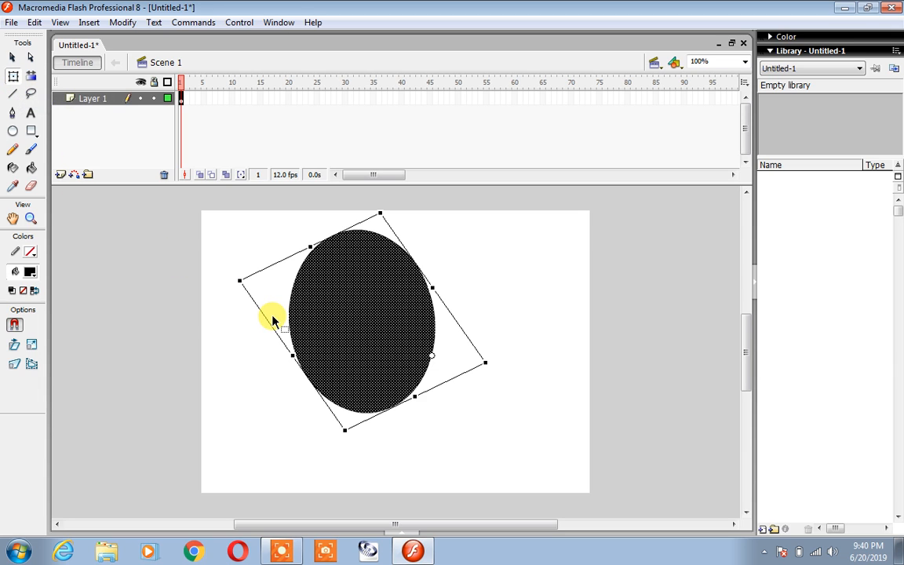
{"action": "key", "text": "Delete"}
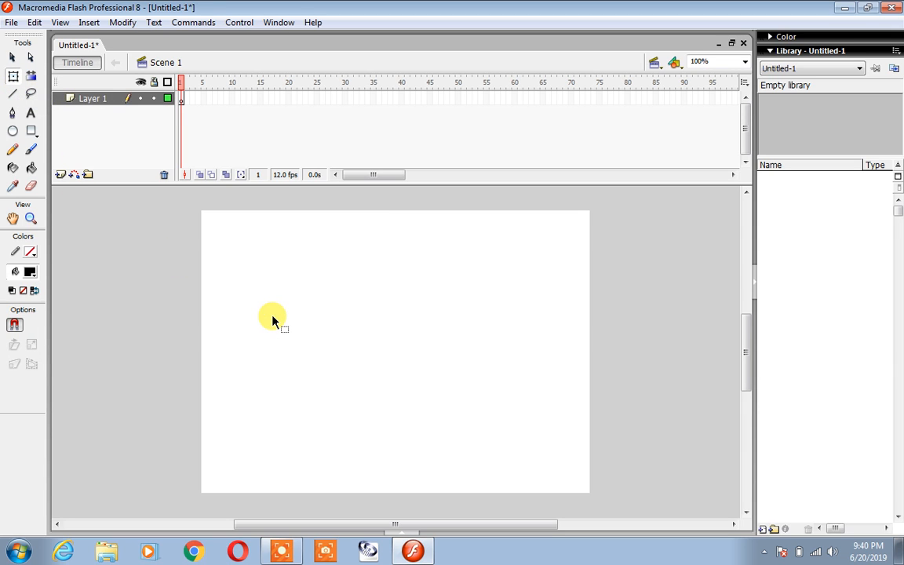
Draw a large filled black oval covering most of the stage.
{"action": "left_click", "coordinate": [32, 75]}
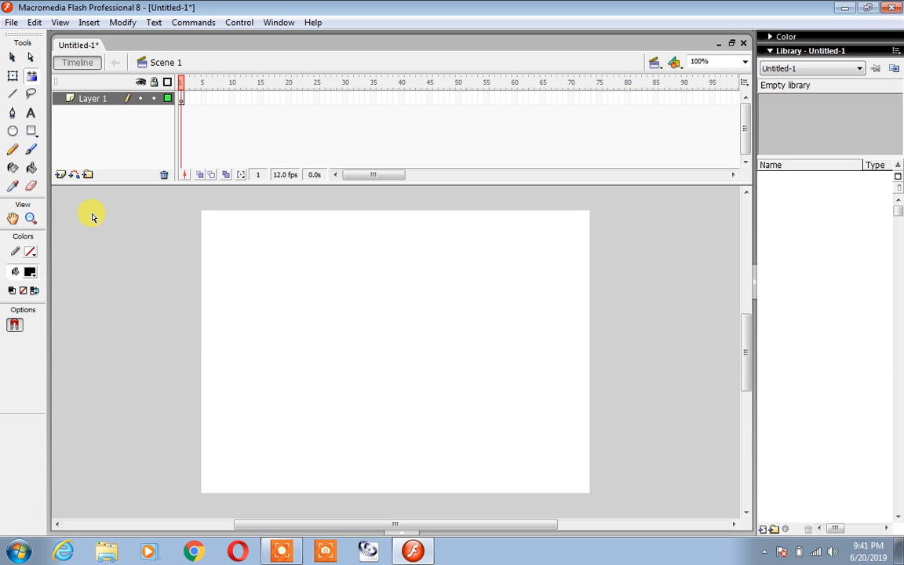
{"action": "left_click", "coordinate": [13, 132]}
{"action": "left_click_drag", "start_coordinate": [252, 227], "coordinate": [542, 486]}
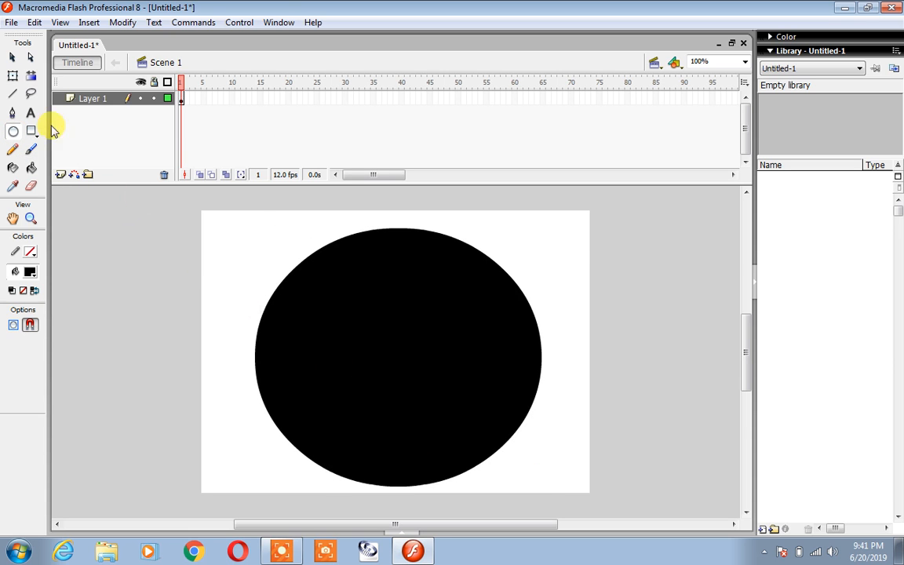
Fill the large oval with the red-to-black radial gradient and reselect it.
{"action": "left_click", "coordinate": [15, 58]}
{"action": "left_click", "coordinate": [346, 323]}
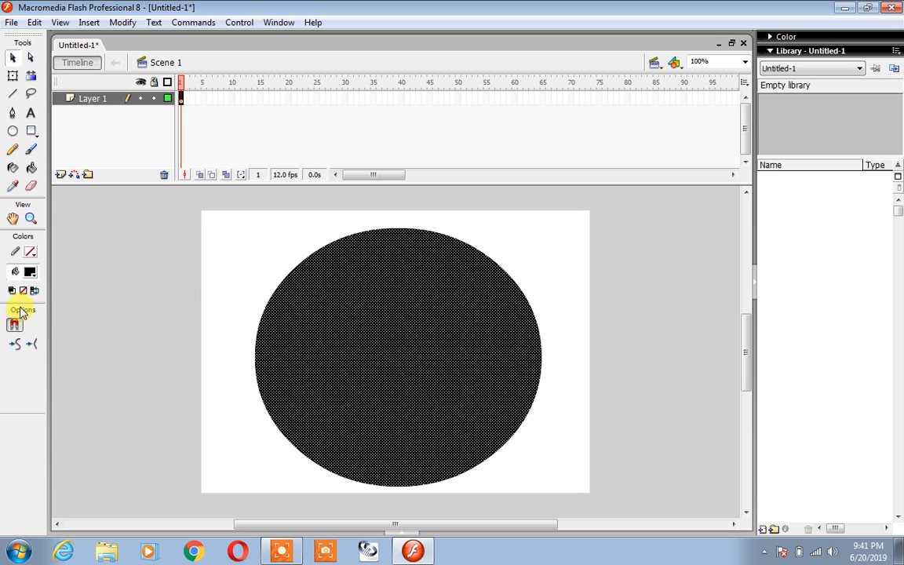
{"action": "left_click", "coordinate": [30, 273]}
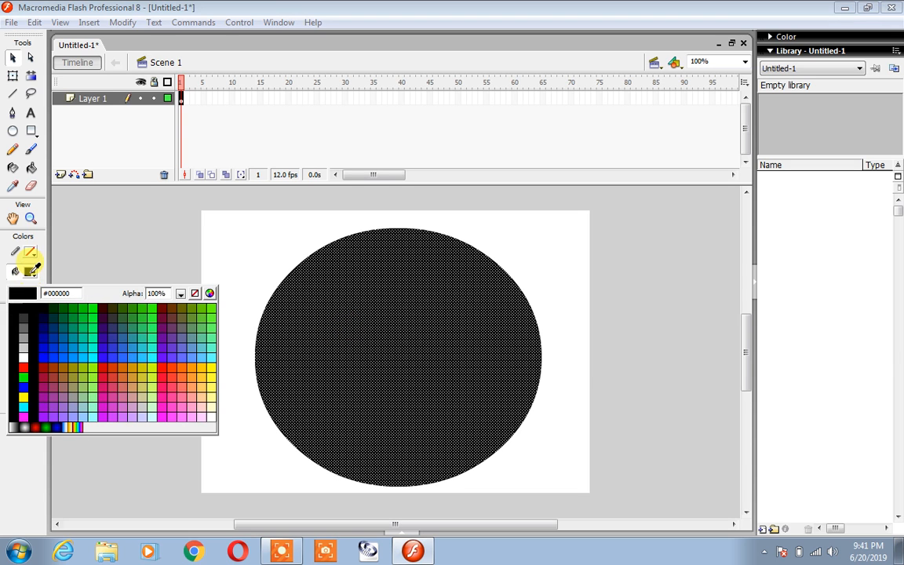
{"action": "left_click", "coordinate": [29, 418]}
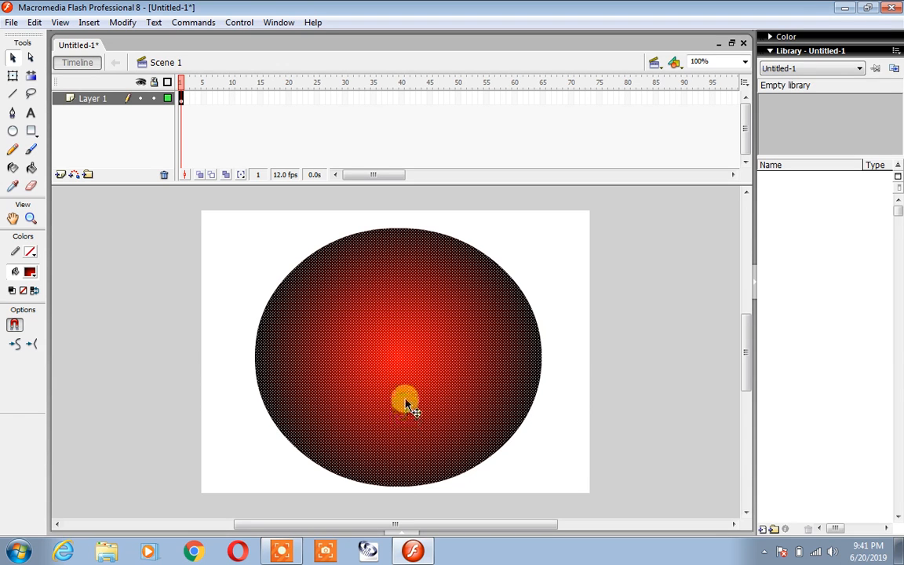
{"action": "left_click", "coordinate": [617, 335]}
{"action": "left_click", "coordinate": [421, 343]}
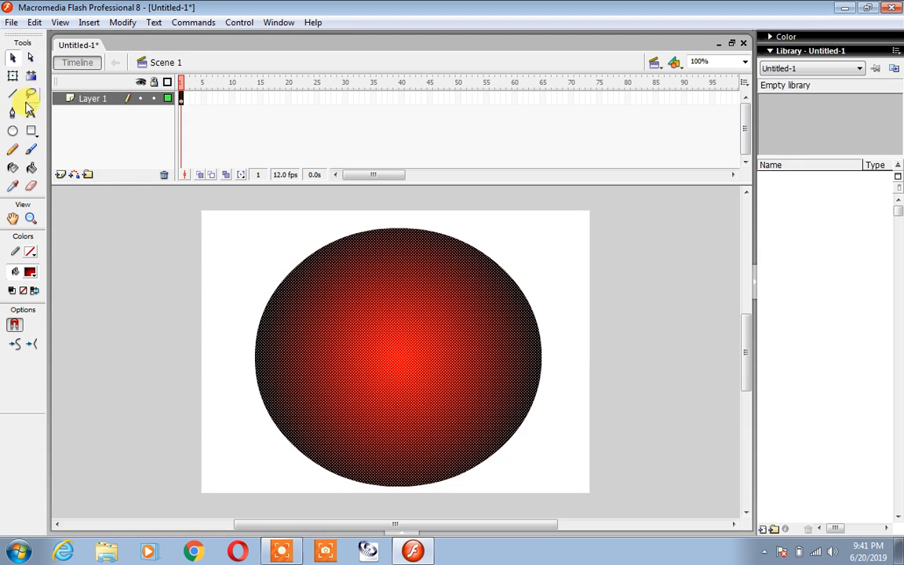
Shift the centre of the oval's radial gradient slightly downward with the Gradient Transform tool.
{"action": "left_click", "coordinate": [30, 77]}
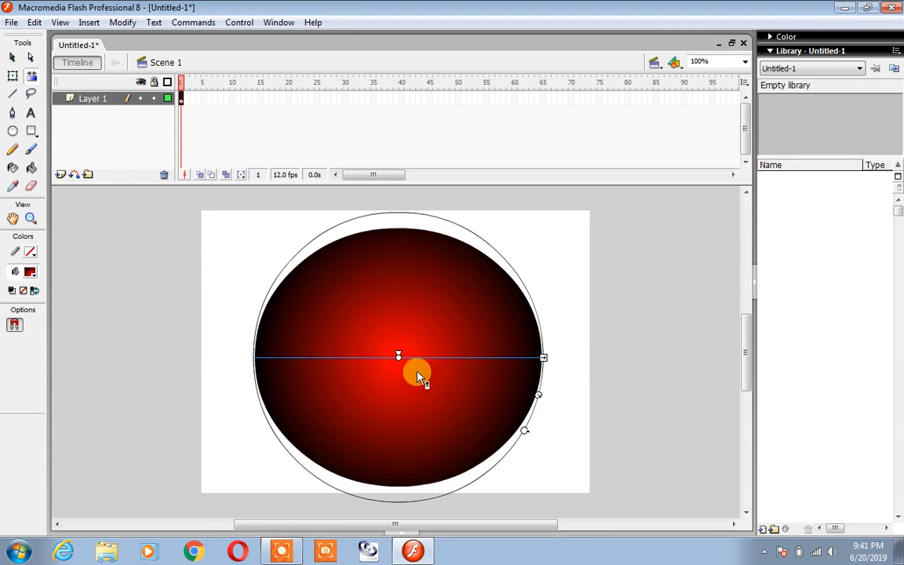
{"action": "mouse_move", "coordinate": [401, 357]}
{"action": "left_mouse_down"}
{"action": "mouse_move", "coordinate": [327, 357]}
{"action": "mouse_move", "coordinate": [520, 357]}
{"action": "mouse_move", "coordinate": [389, 357]}
{"action": "mouse_move", "coordinate": [397, 362]}
{"action": "left_mouse_up"}
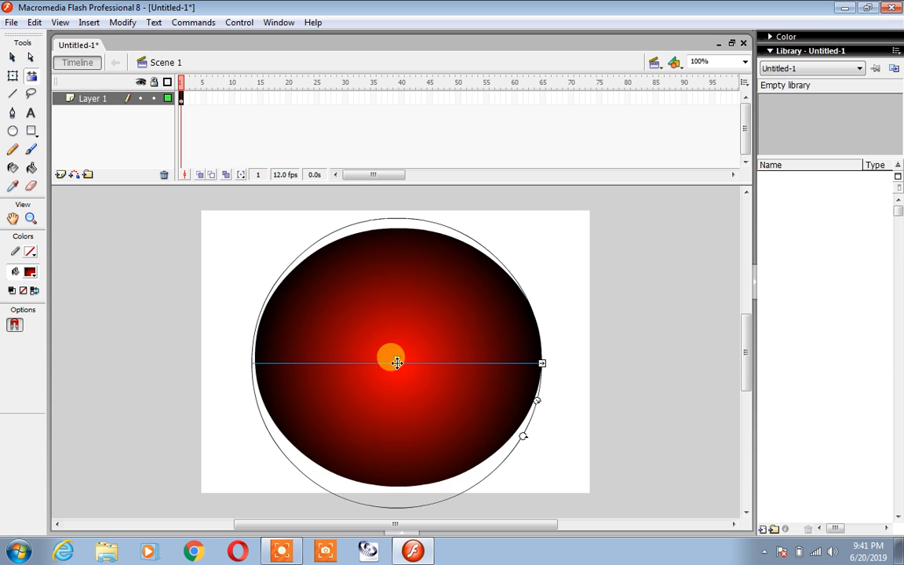
{"action": "left_click_drag", "start_coordinate": [397, 362], "coordinate": [396, 362]}
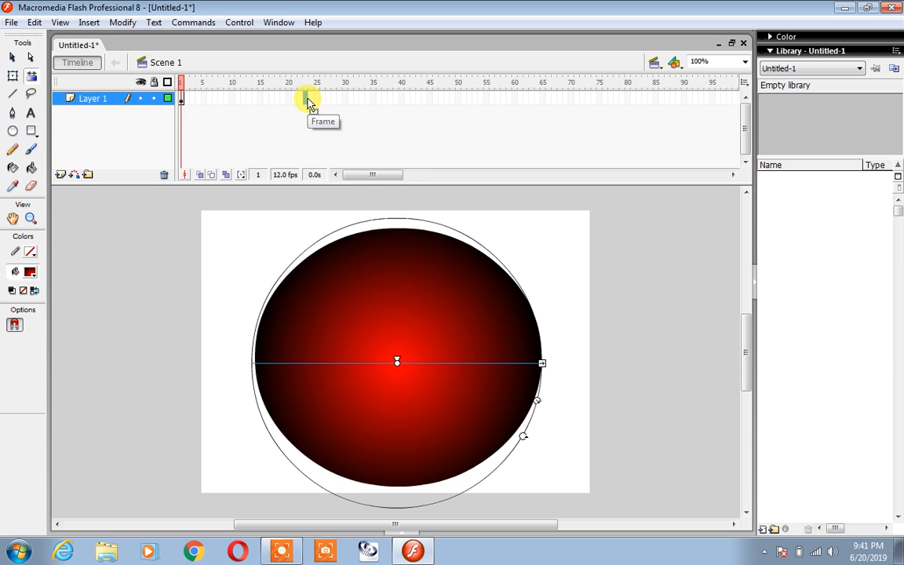
Insert a keyframe at frame 23 and move the radial gradient's centre to the oval's left edge.
{"action": "left_click", "coordinate": [306, 99]}
{"action": "key", "text": "F6"}
{"action": "left_click_drag", "start_coordinate": [399, 361], "coordinate": [252, 361]}
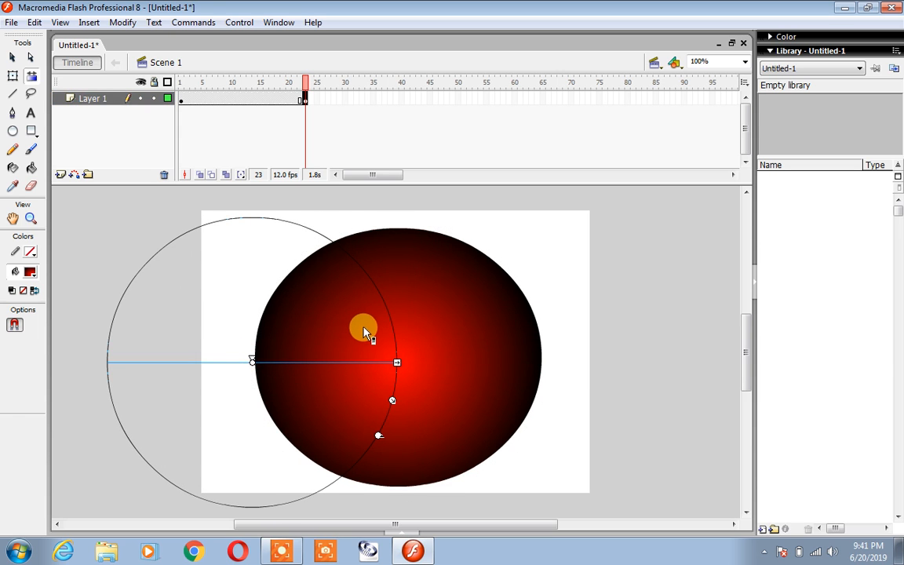
{"action": "key", "text": "ctrl+z"}
{"action": "left_click", "coordinate": [474, 369]}
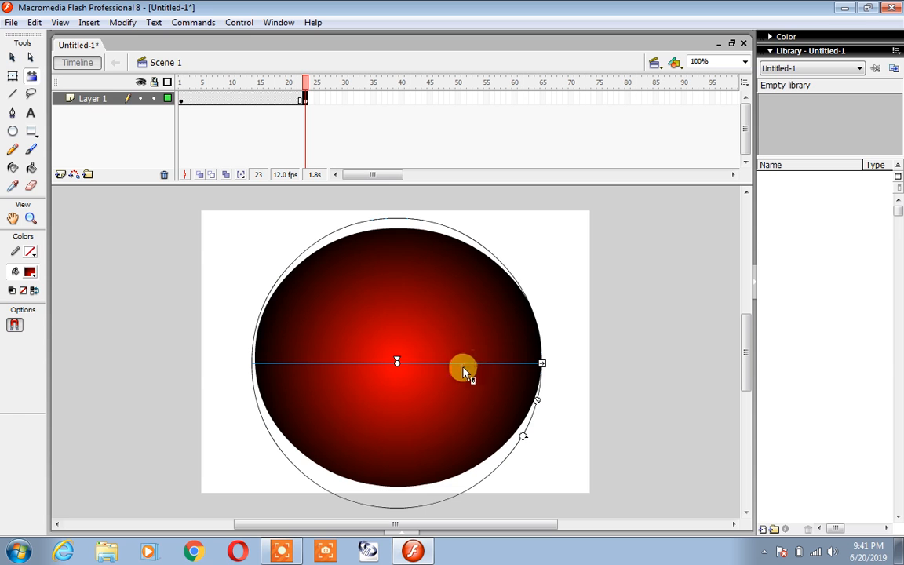
{"action": "left_click_drag", "start_coordinate": [397, 363], "coordinate": [257, 366]}
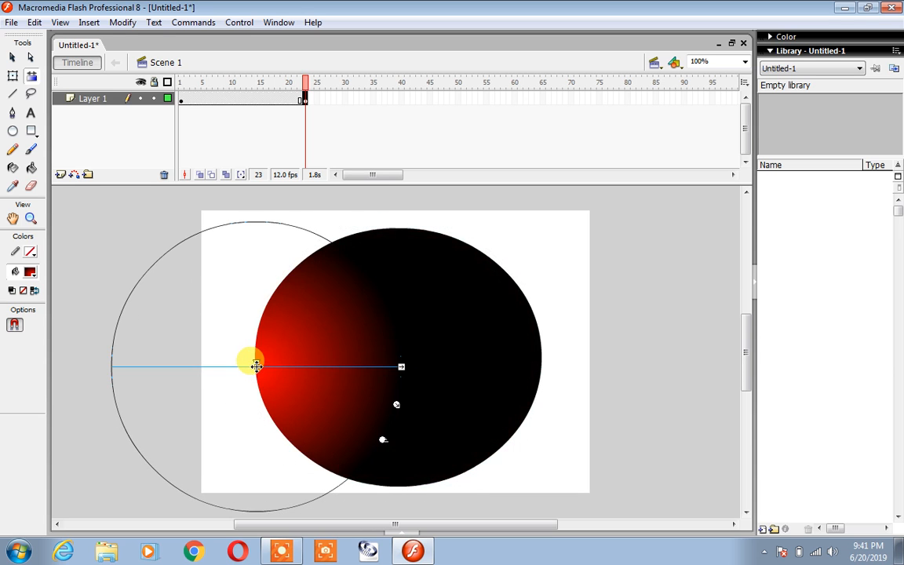
Move the radial gradient's centre to the oval's right edge on frame 23.
{"action": "left_click", "coordinate": [181, 100]}
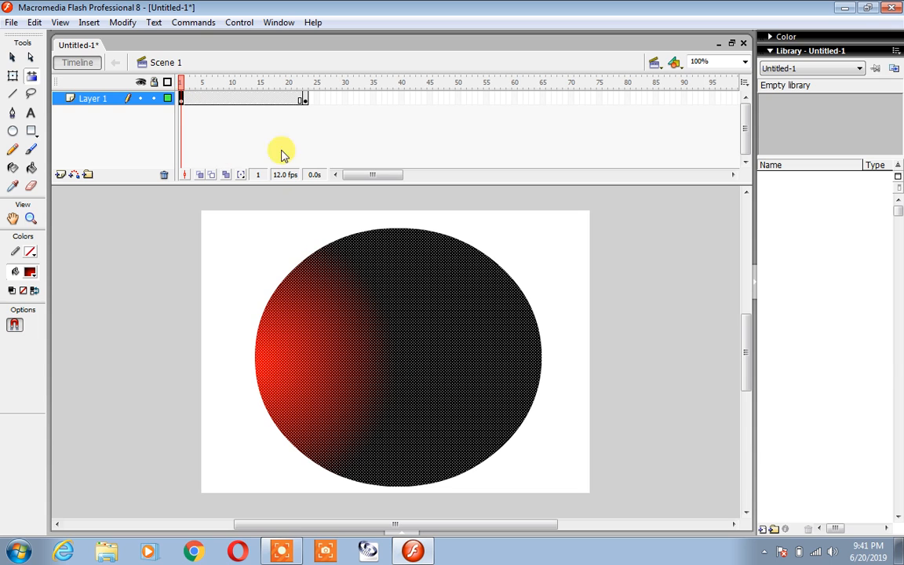
{"action": "left_click", "coordinate": [306, 100]}
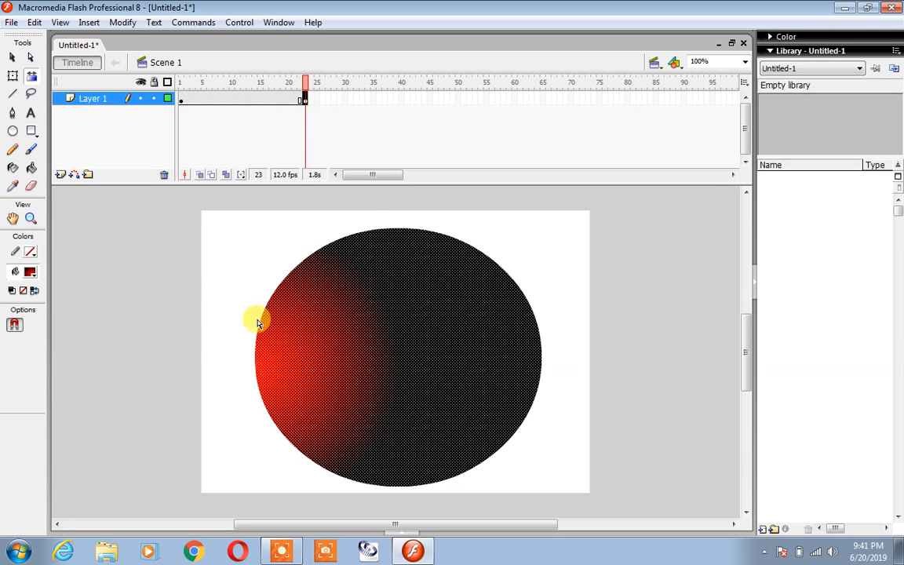
{"action": "left_click", "coordinate": [215, 289]}
{"action": "left_click", "coordinate": [305, 345]}
{"action": "left_click_drag", "start_coordinate": [254, 365], "coordinate": [533, 360]}
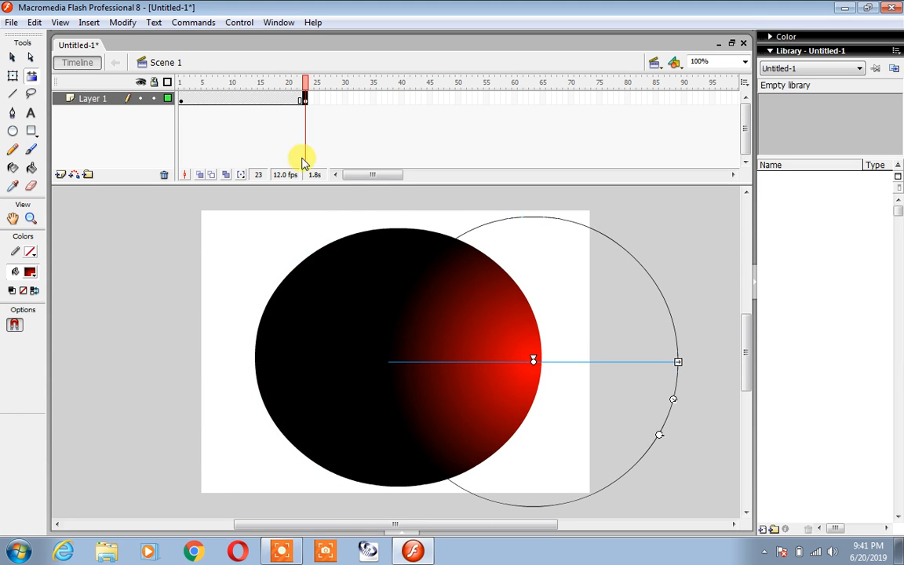
Compare the gradient on frames 1 and 23 and insert a keyframe at frame 48.
{"action": "left_click", "coordinate": [182, 100]}
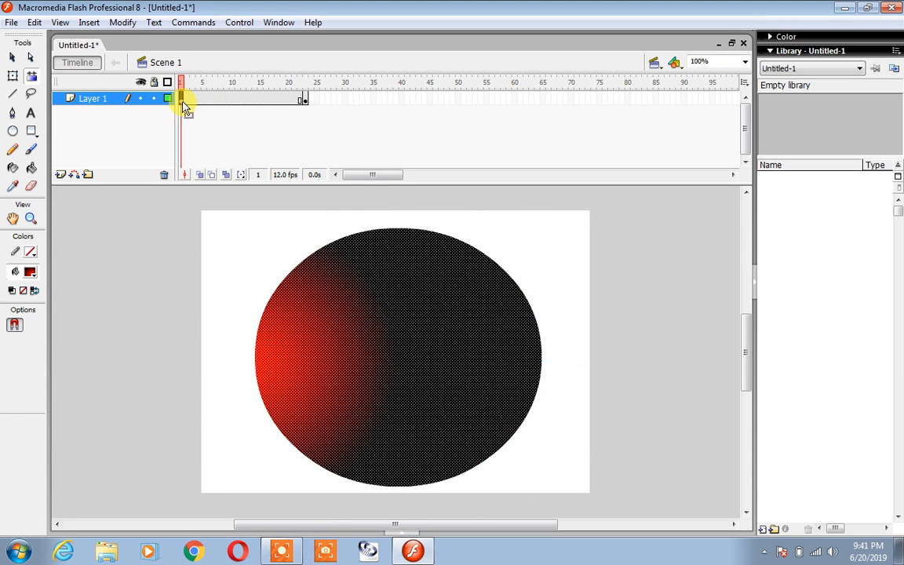
{"action": "left_click", "coordinate": [305, 100]}
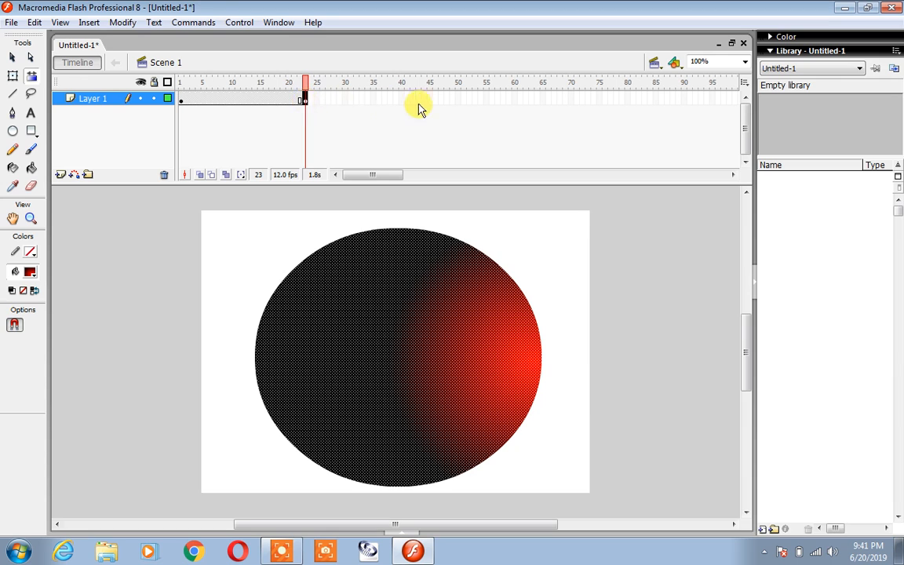
{"action": "left_click", "coordinate": [448, 100]}
{"action": "key", "text": "F6"}
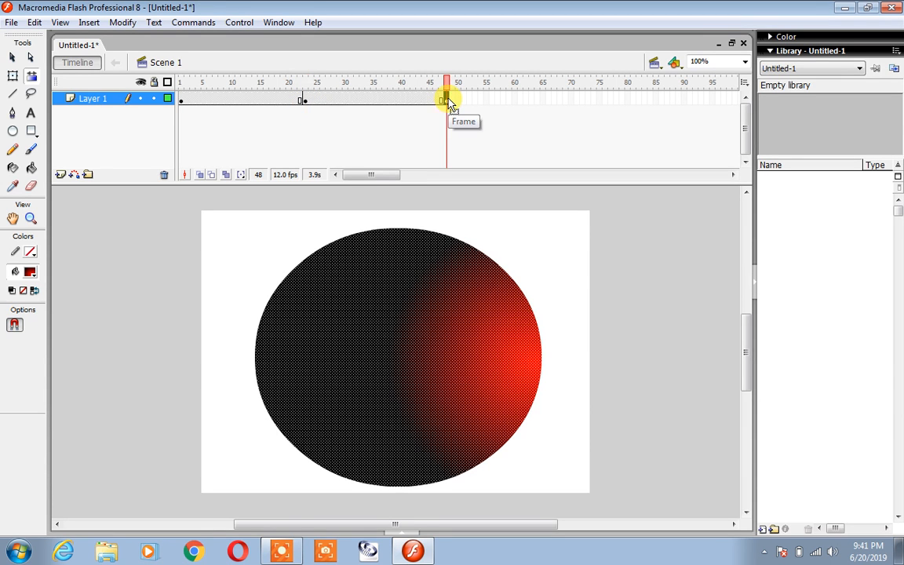
Move the radial gradient's centre to the middle of the oval on frame 48 and review the keyframes at frames 1, 23 and 48.
{"action": "left_click", "coordinate": [583, 328]}
{"action": "left_click", "coordinate": [457, 351]}
{"action": "left_click_drag", "start_coordinate": [541, 352], "coordinate": [393, 356]}
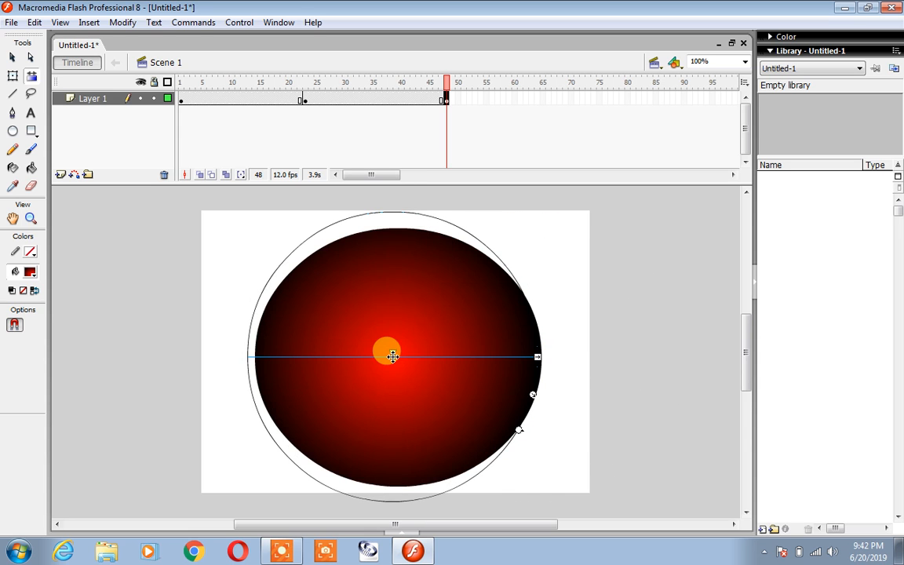
{"action": "left_click", "coordinate": [184, 101]}
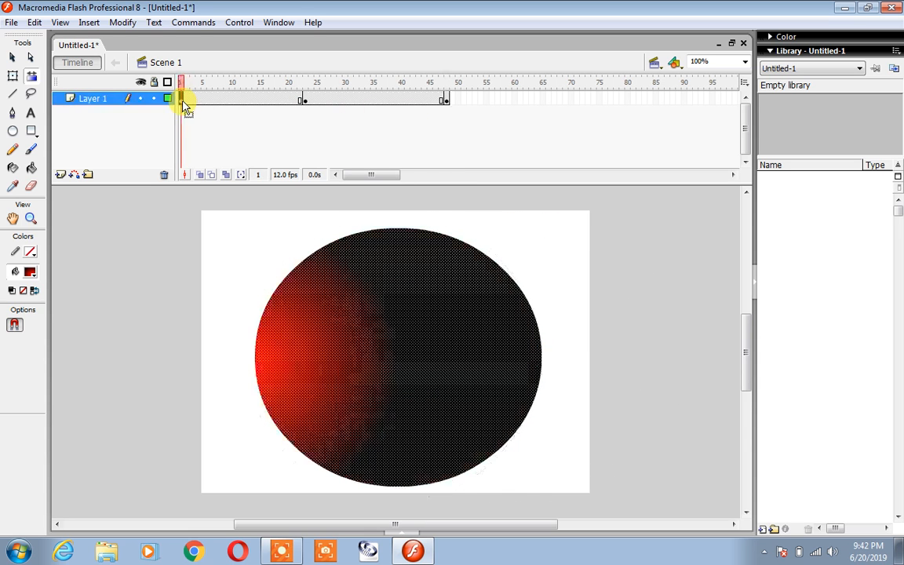
{"action": "left_click", "coordinate": [304, 99]}
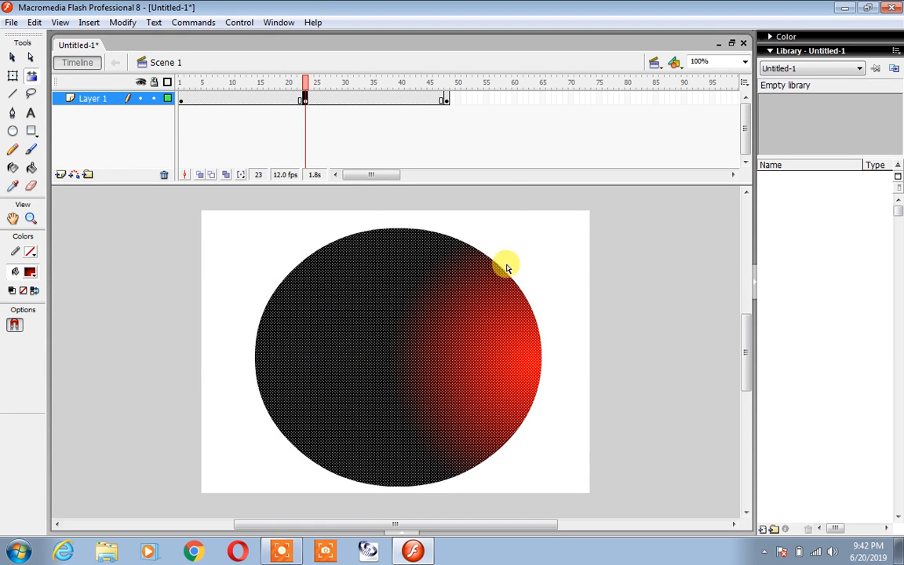
{"action": "left_click", "coordinate": [445, 100]}
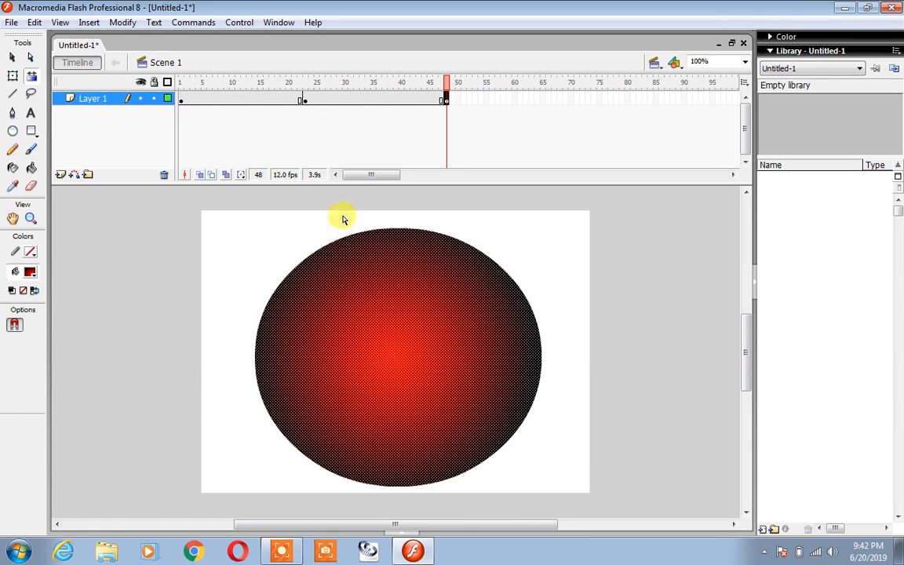
Select a range of frames spanning the frame 23 keyframe and apply a Shape tween to both spans between the keyframes.
{"action": "left_click_drag", "start_coordinate": [360, 100], "coordinate": [276, 76]}
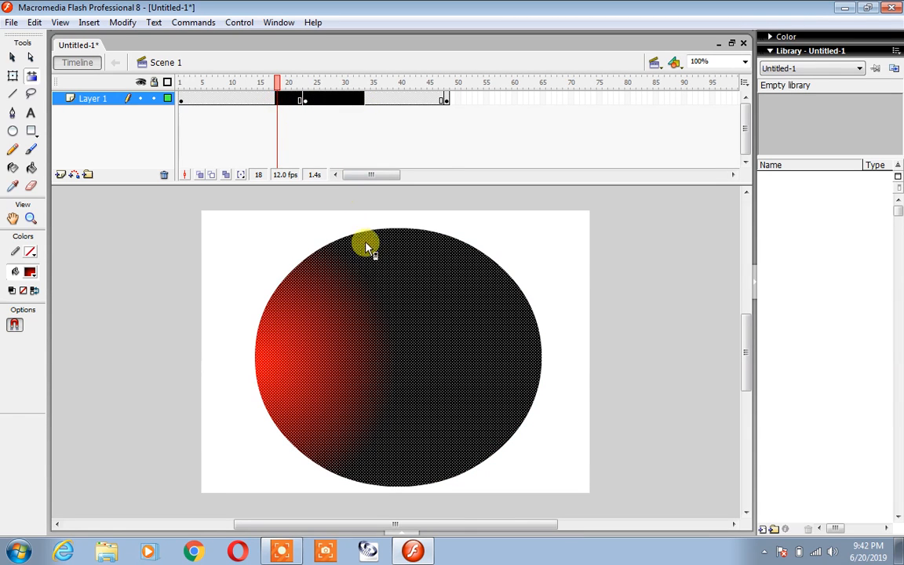
{"action": "left_click", "coordinate": [399, 535]}
{"action": "left_click", "coordinate": [242, 303]}
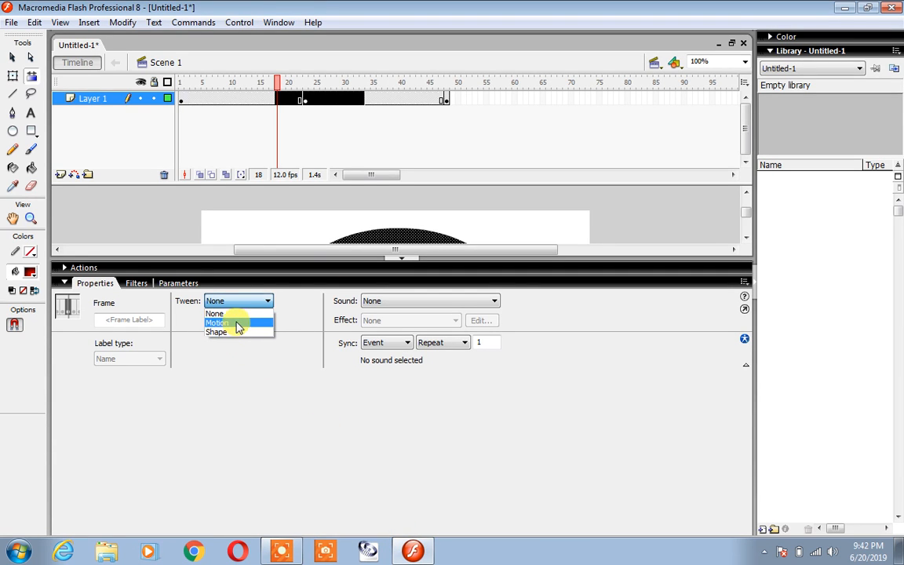
{"action": "left_click", "coordinate": [235, 323]}
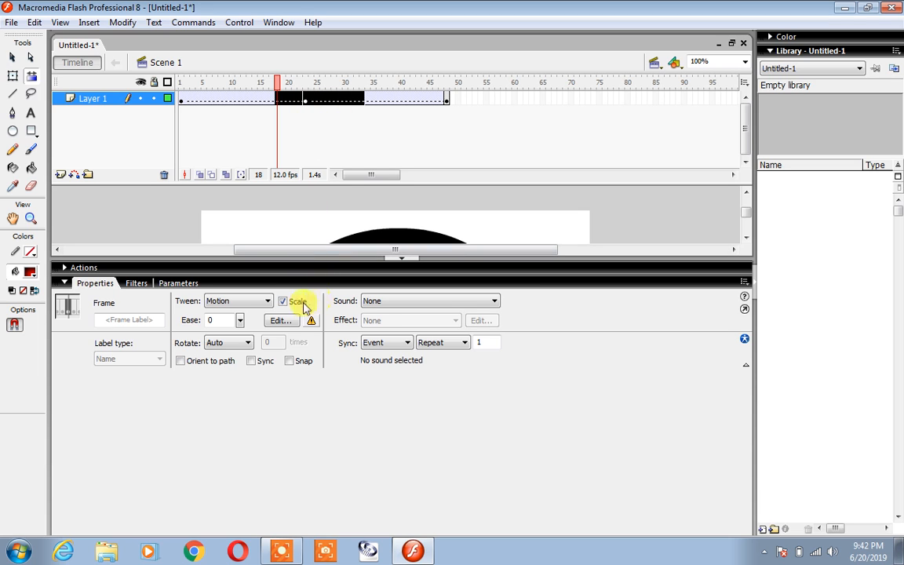
{"action": "left_click", "coordinate": [251, 305]}
{"action": "left_click", "coordinate": [218, 332]}
{"action": "left_click", "coordinate": [392, 255]}
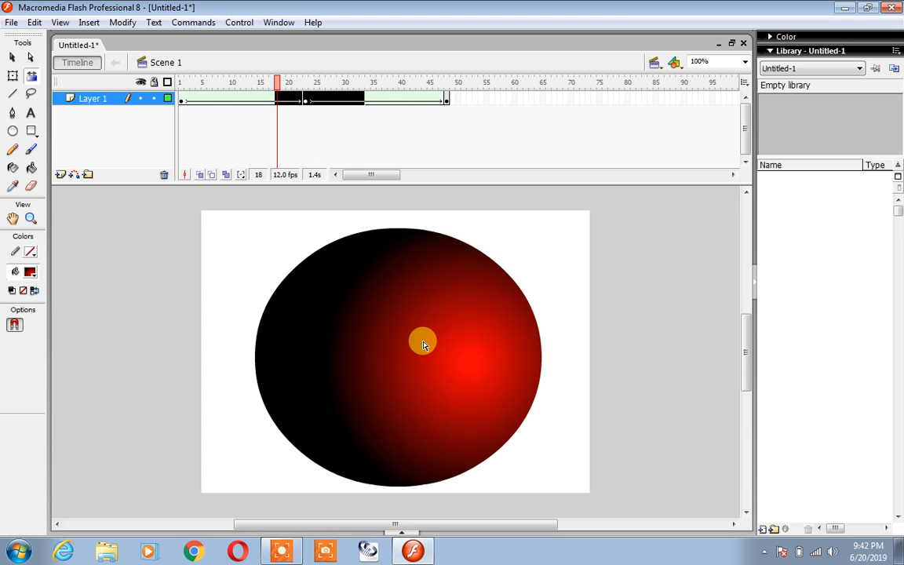
Test the movie to preview the moving gradient animation and close the preview.
{"action": "key", "text": "ctrl+Return"}
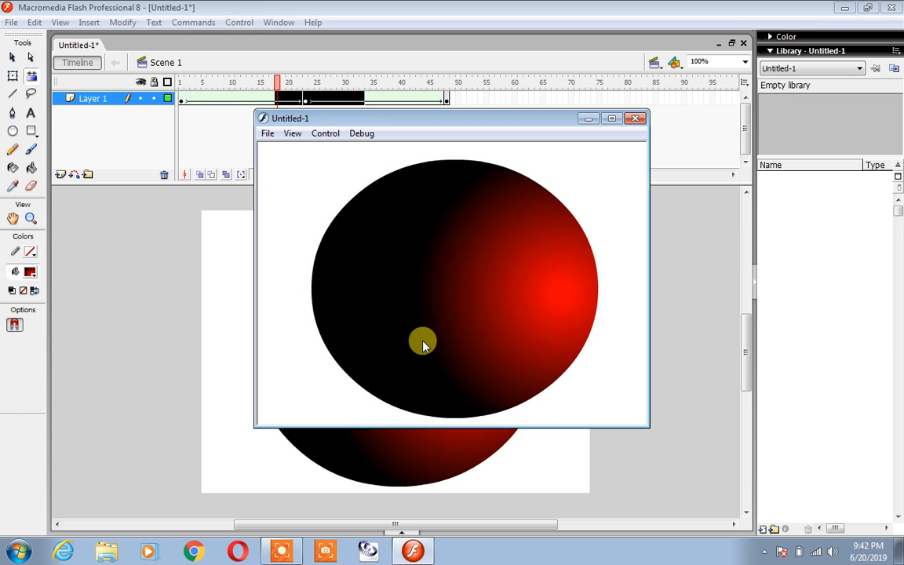
{"action": "left_click", "coordinate": [637, 120]}
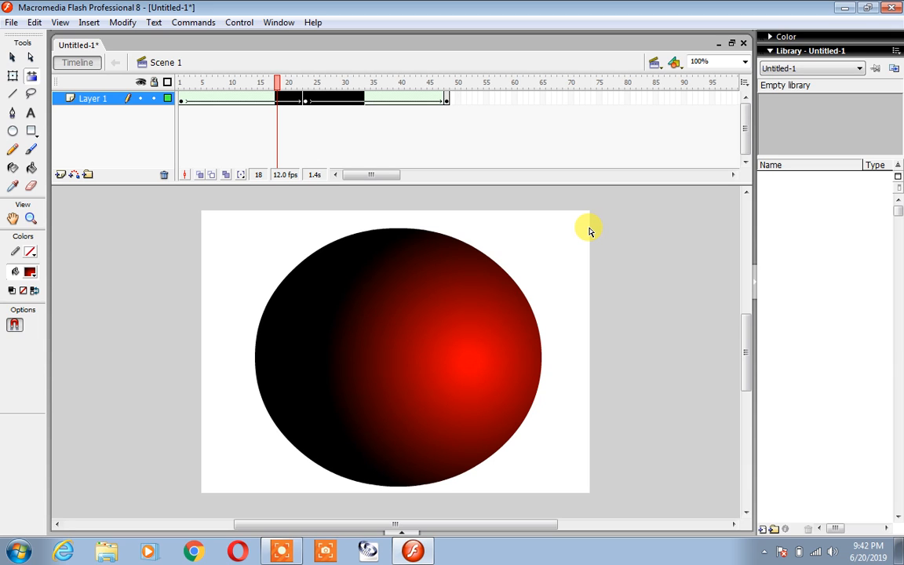